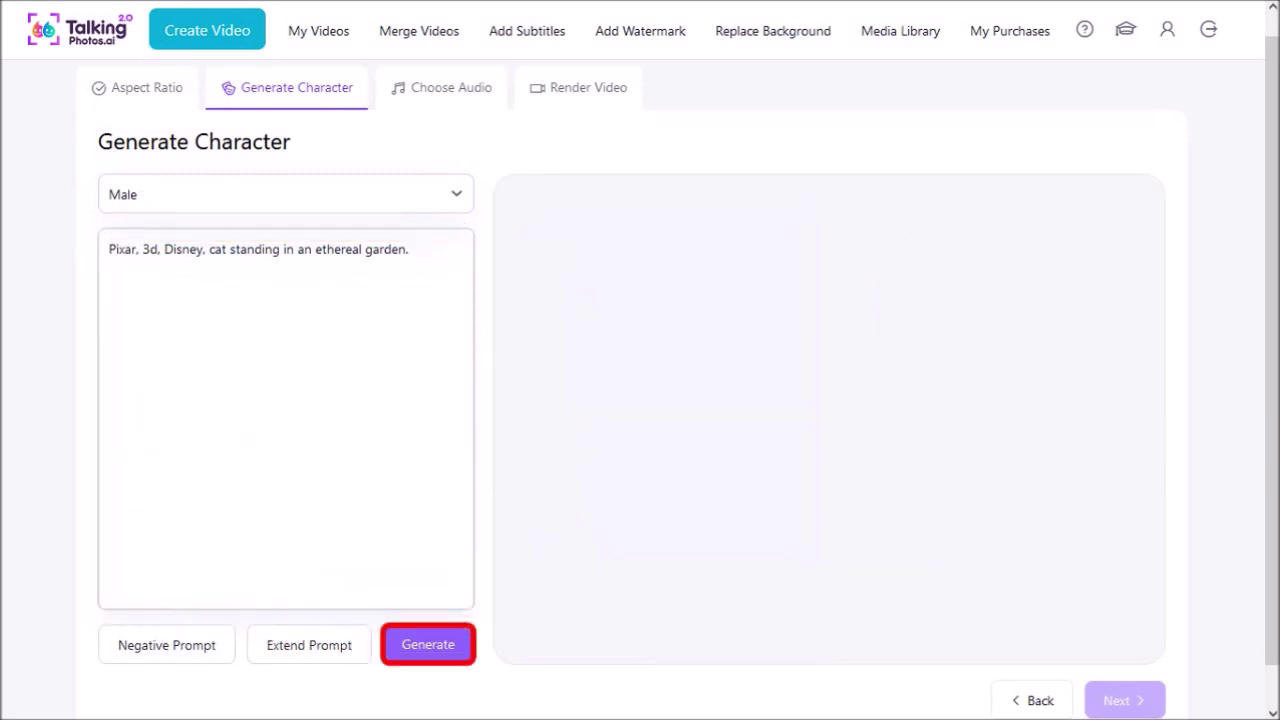
- Generate the 9:16 Pixar-style cat character in an ethereal garden from the prompt
click(456, 652)
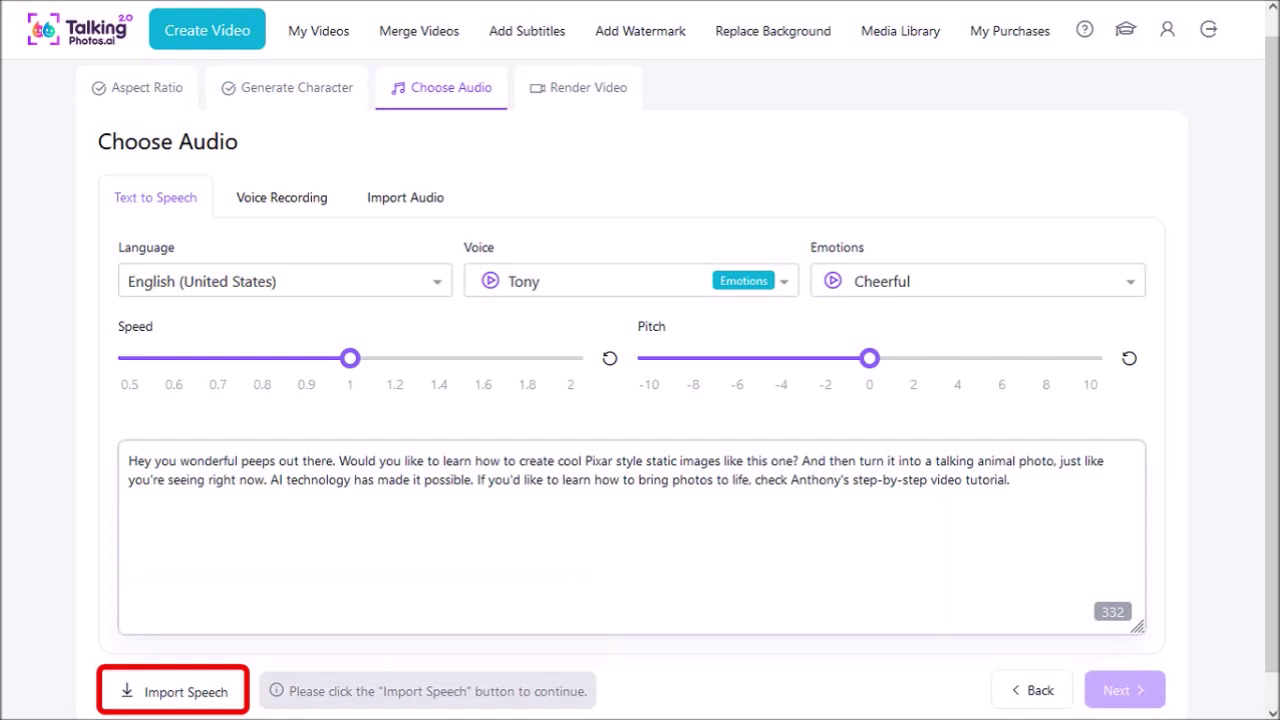
- Convert the script to a speech track and play back the generated audio
click(172, 691)
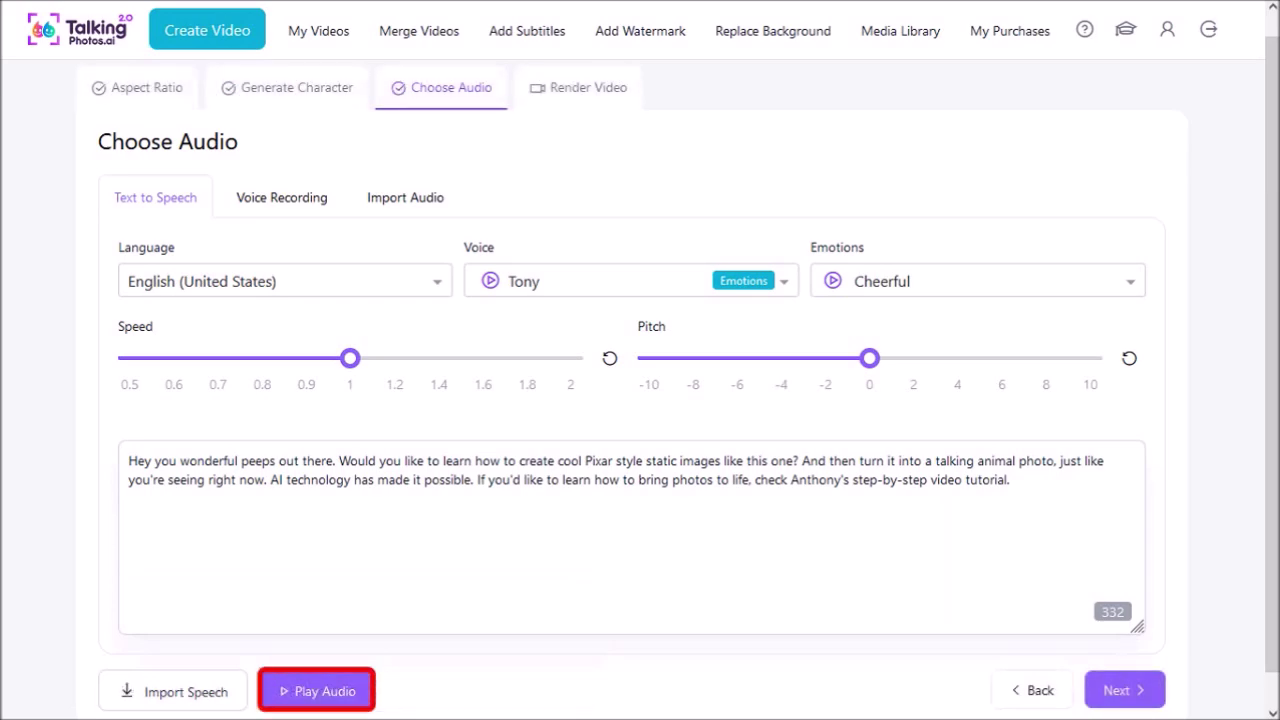
click(316, 691)
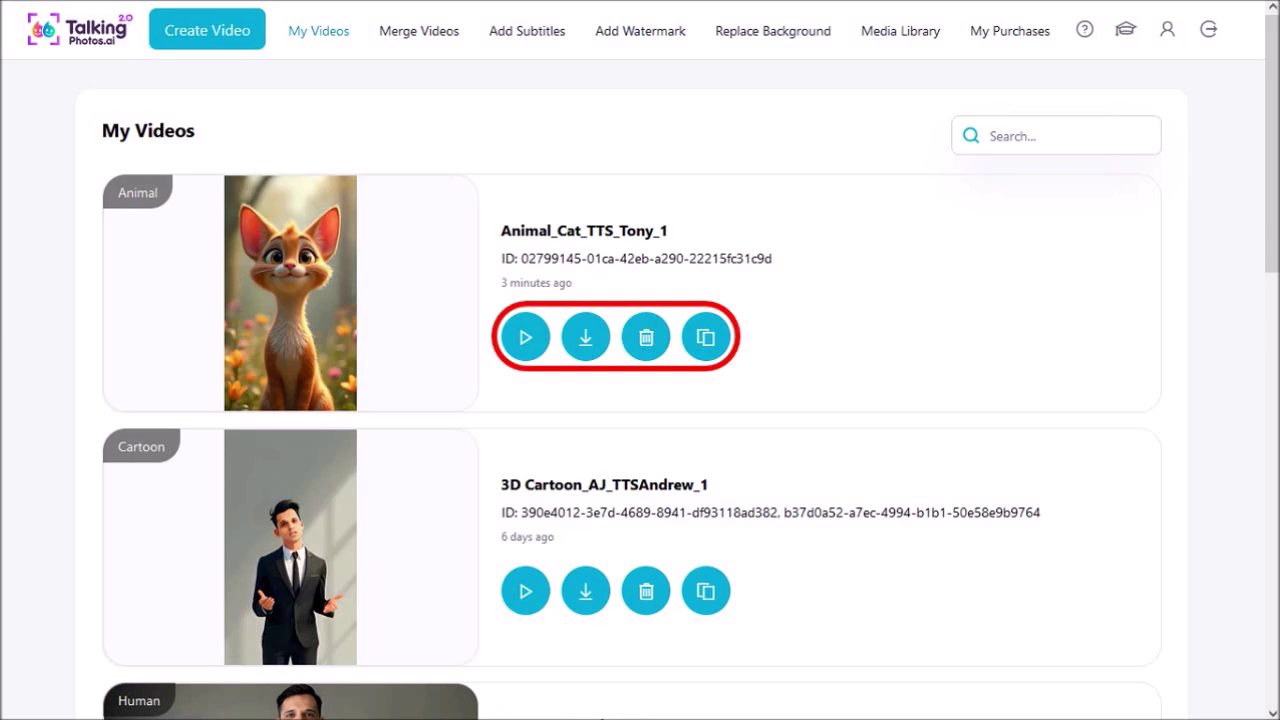
- Play the Animal_Cat_TTS_Tony_1 video from the My Videos list
click(526, 338)
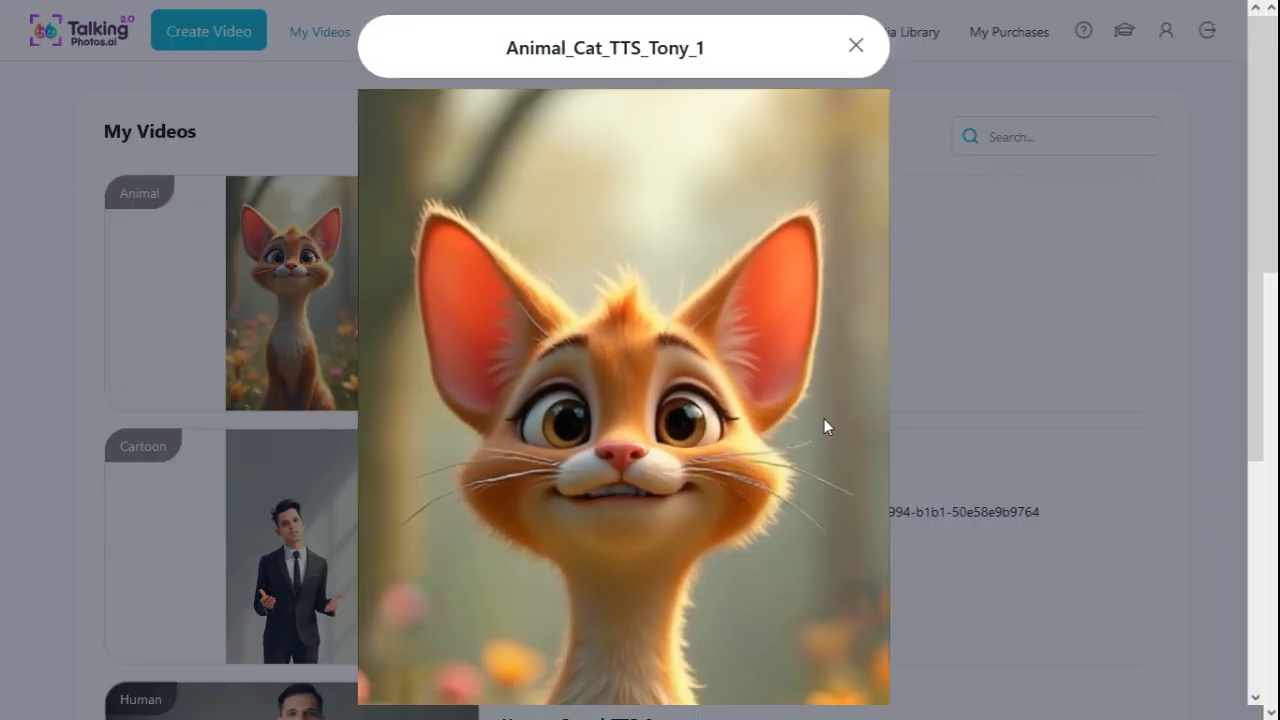